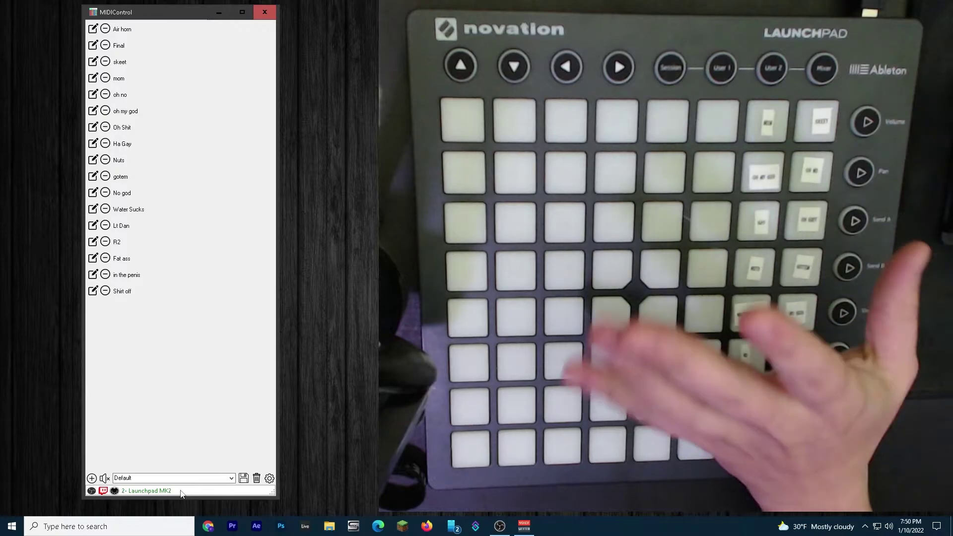
Step: Review which MIDI interfaces are ignored in the options, then save and close the options
click(269, 478)
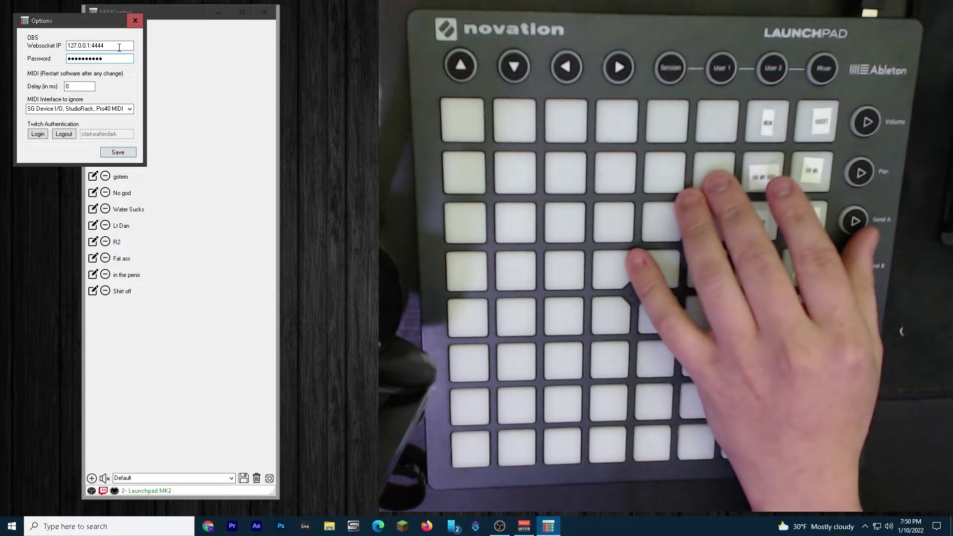
click(130, 109)
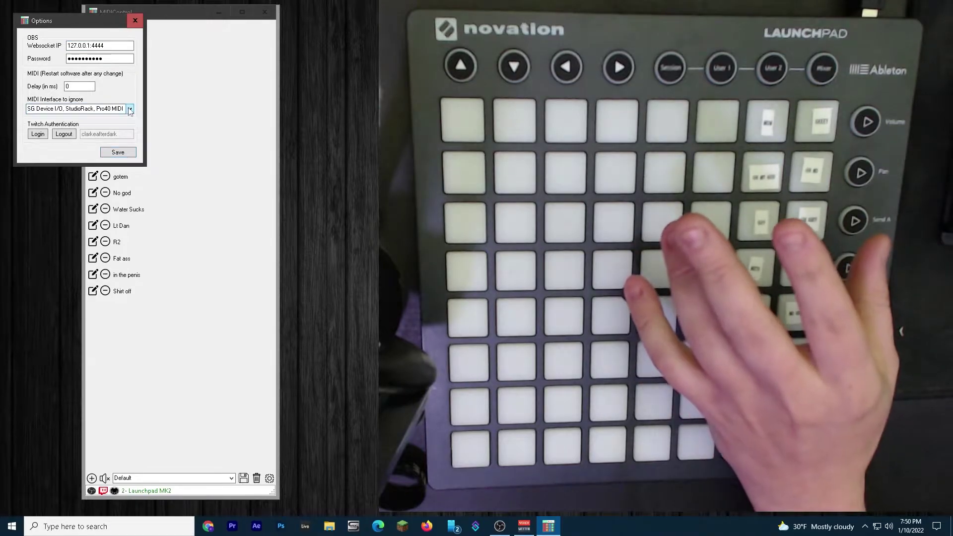
click(130, 109)
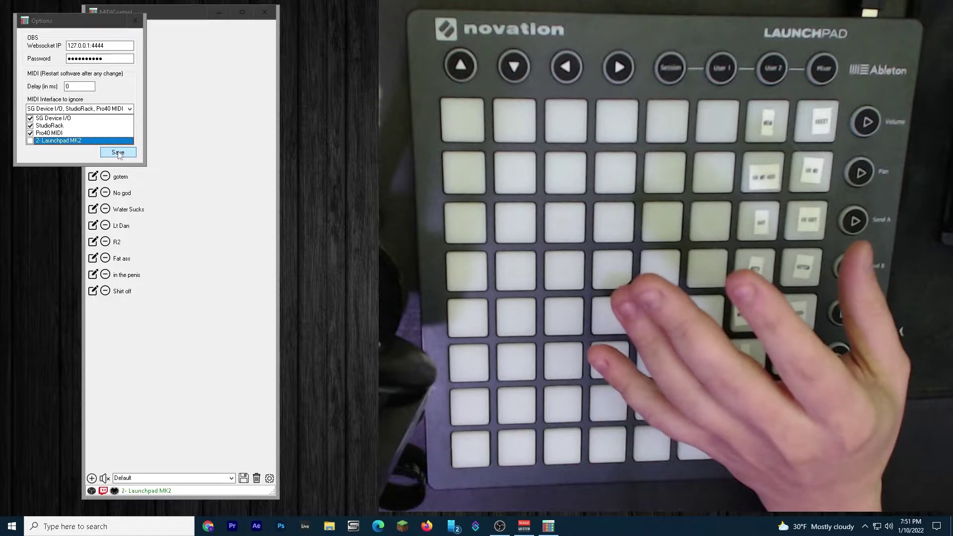
click(118, 153)
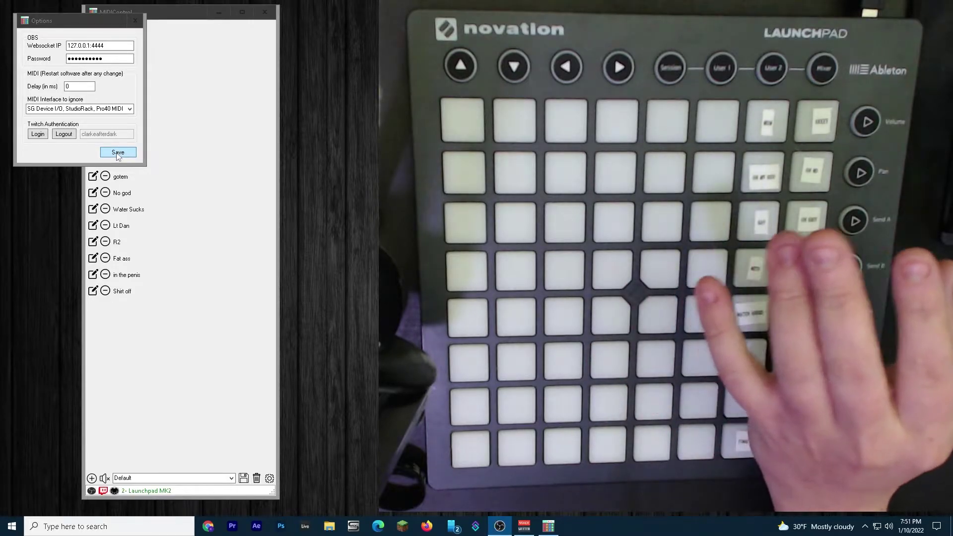
click(118, 153)
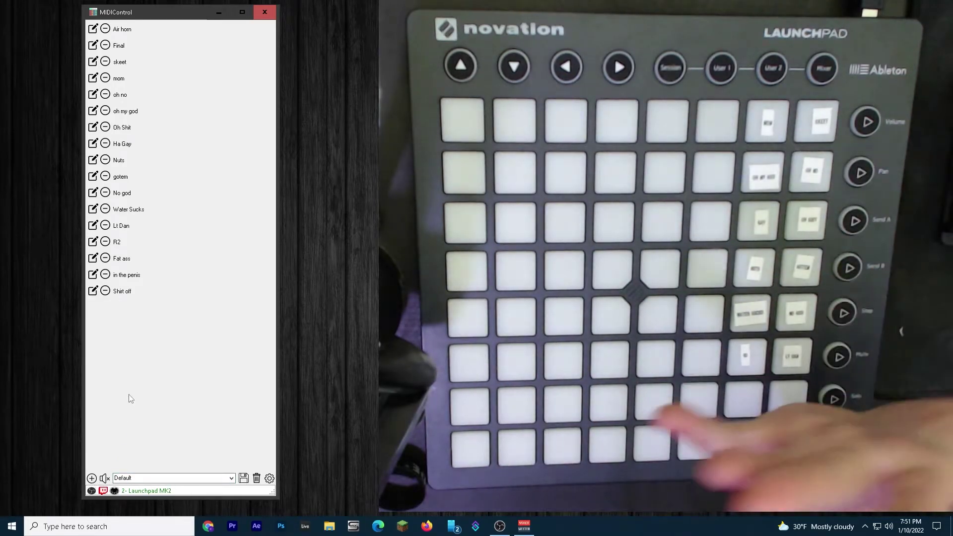
Step: Start a new keybind and enable SoundBoard playback on key press
click(91, 479)
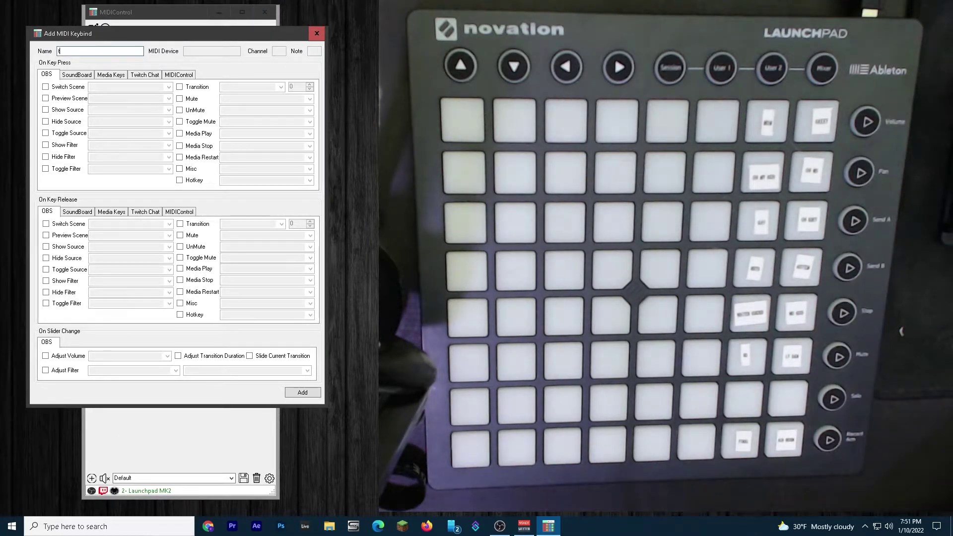
click(74, 76)
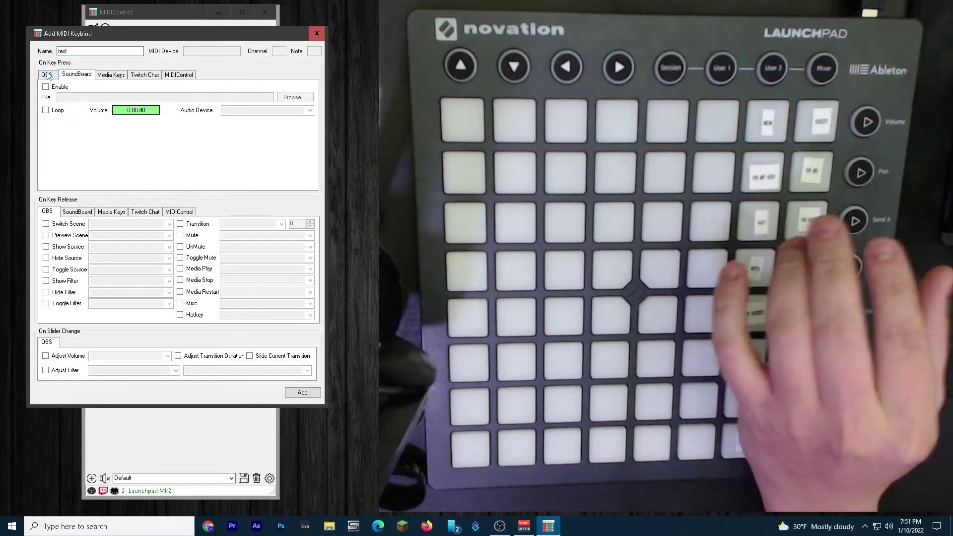
click(46, 74)
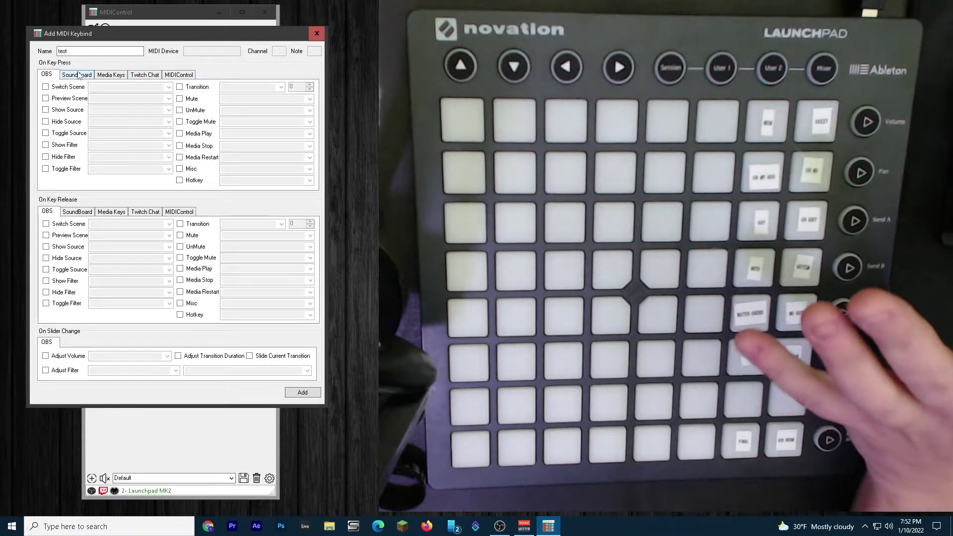
click(78, 74)
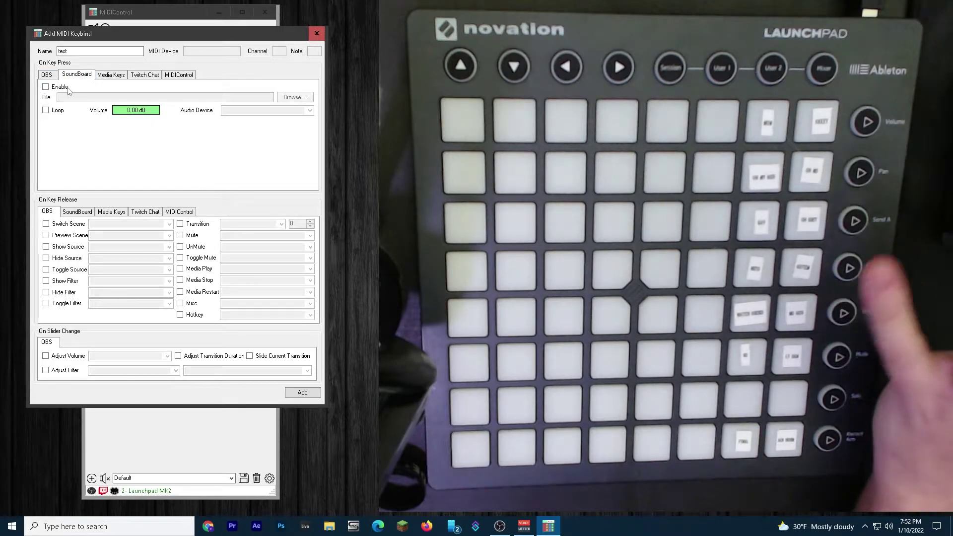
click(46, 87)
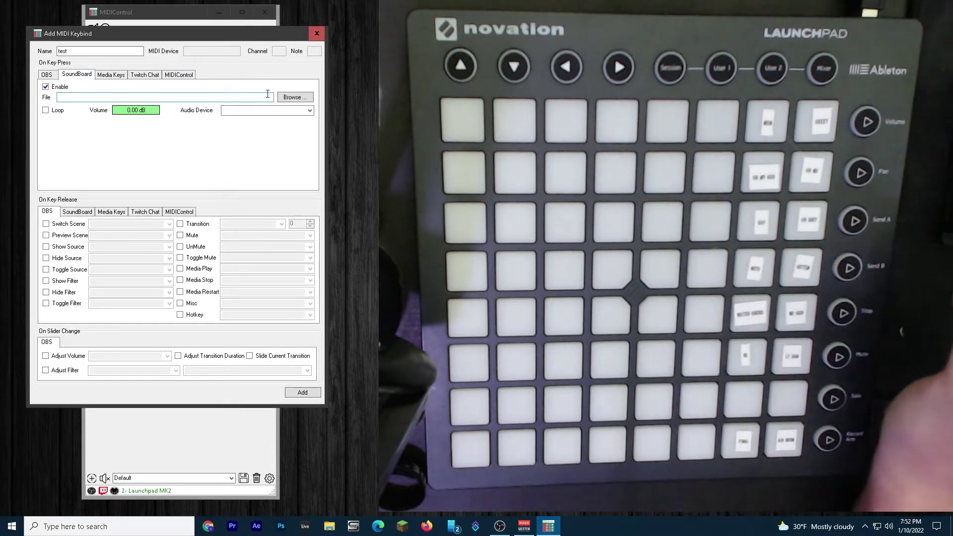
Step: Choose Annoying bomb.mp3 from I:\Stream Assets\Sounds as the key-press sound
click(292, 98)
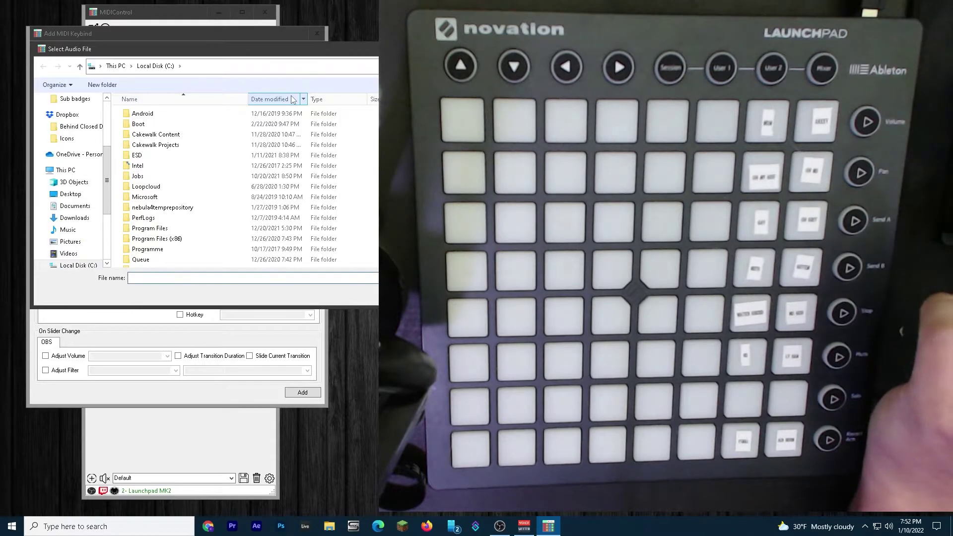
scroll(84, 238, down, 2)
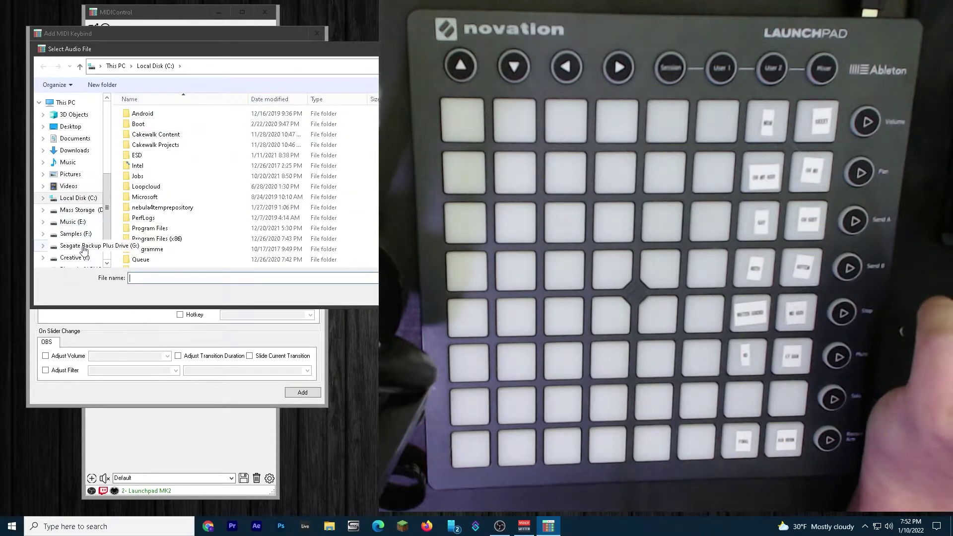
click(83, 259)
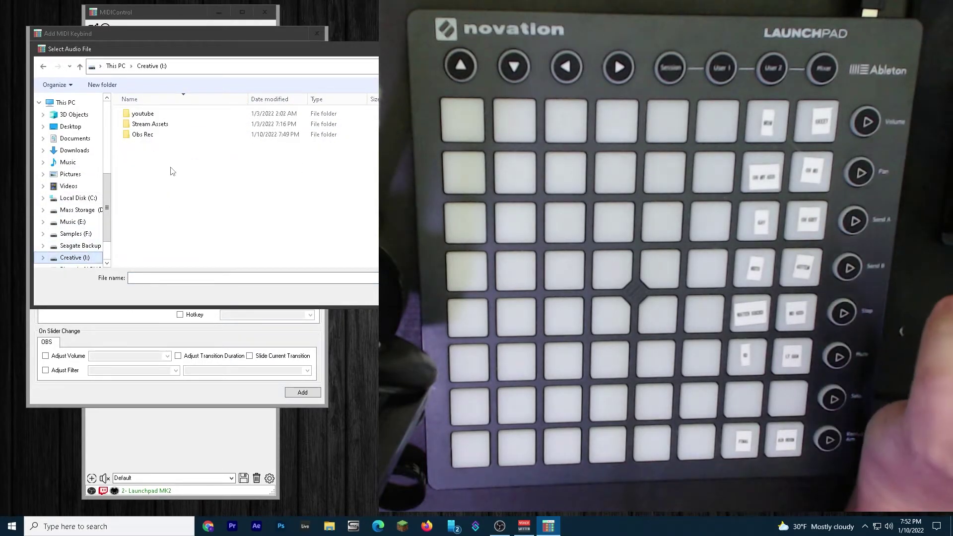
double_click(150, 124)
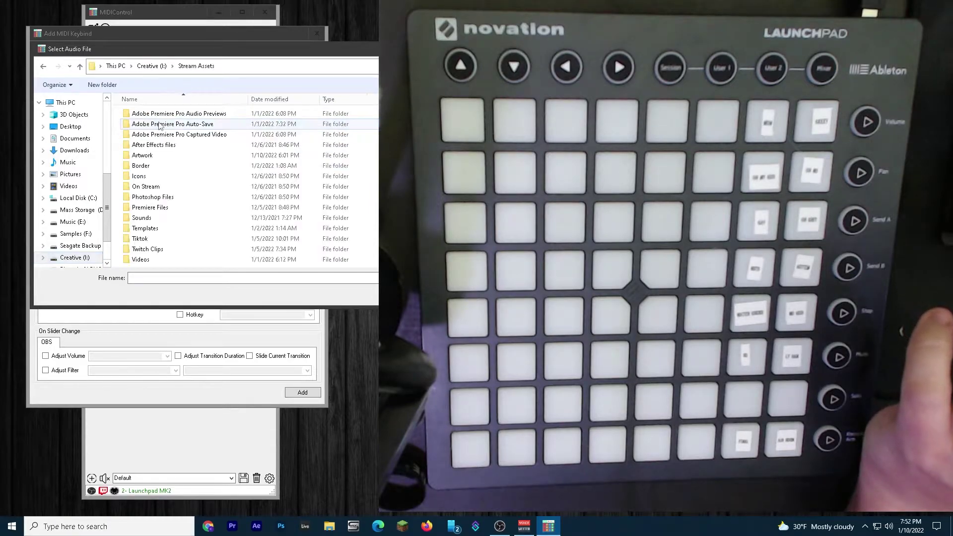
double_click(151, 219)
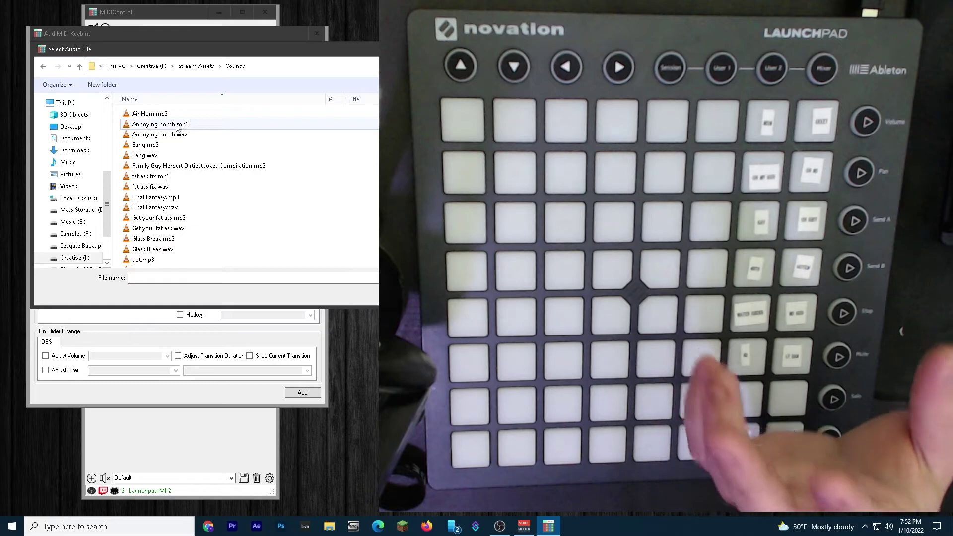
key(Escape)
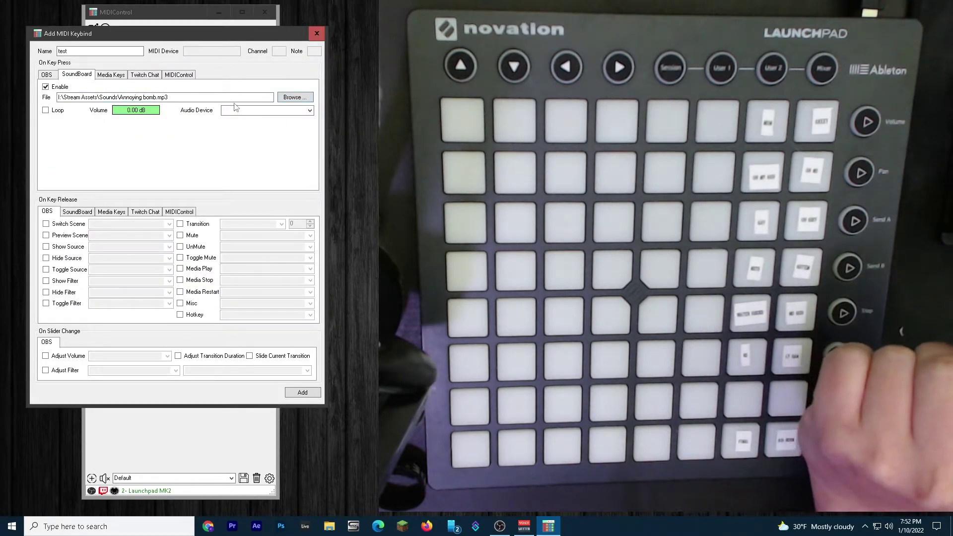
click(309, 111)
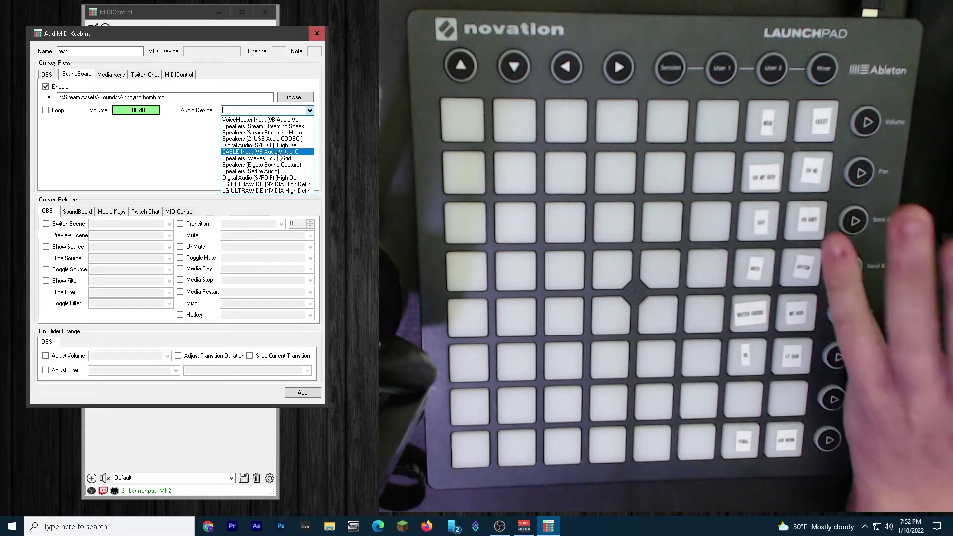
Step: Play the sound through CABLE Input, adjust its volume, and add the test keybind
click(278, 153)
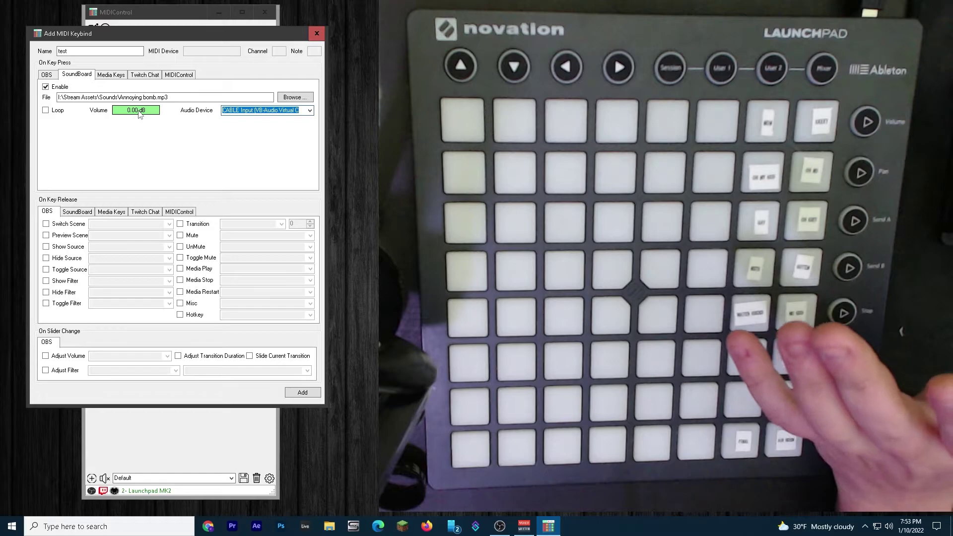
drag(139, 114, 143, 113)
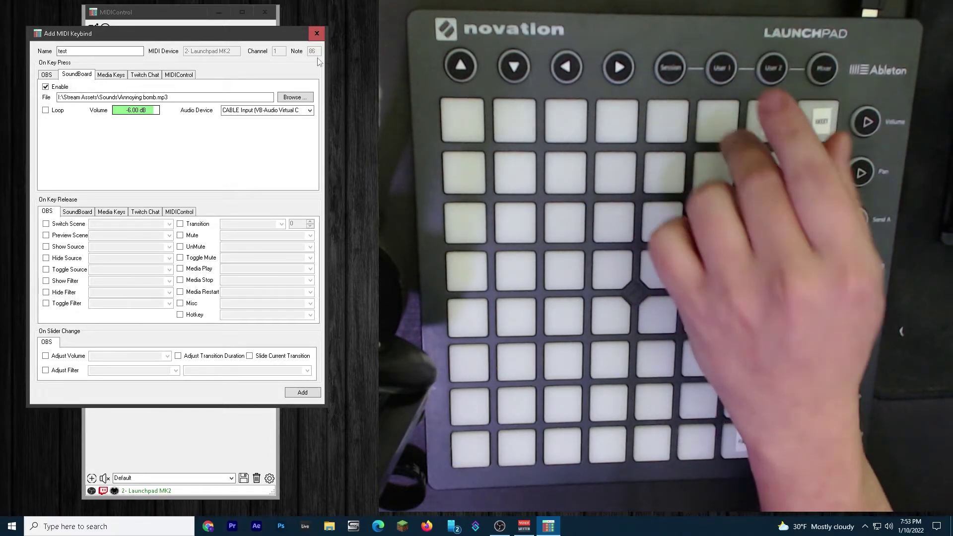
click(301, 392)
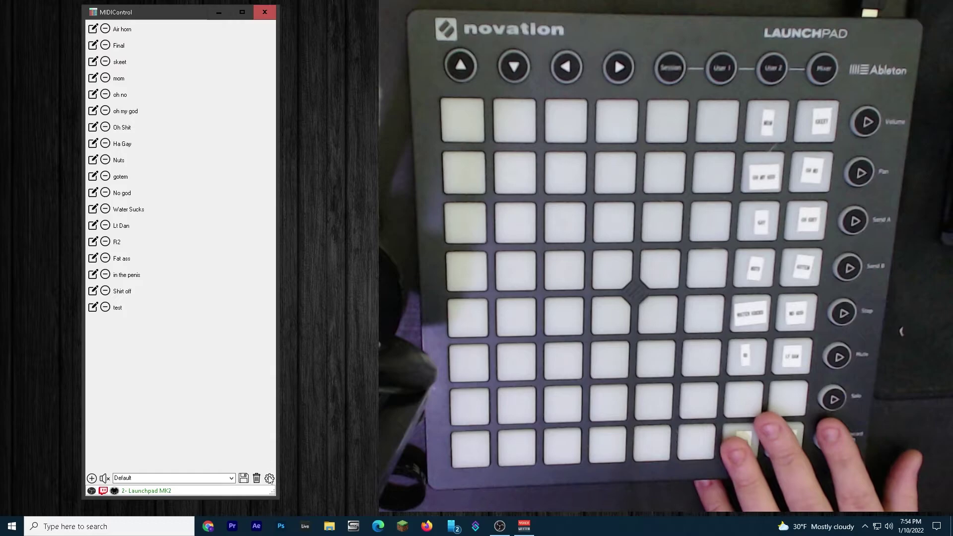
Step: Create a keybind named 'Stop' with Stop All Sounds on key press and add it
click(91, 478)
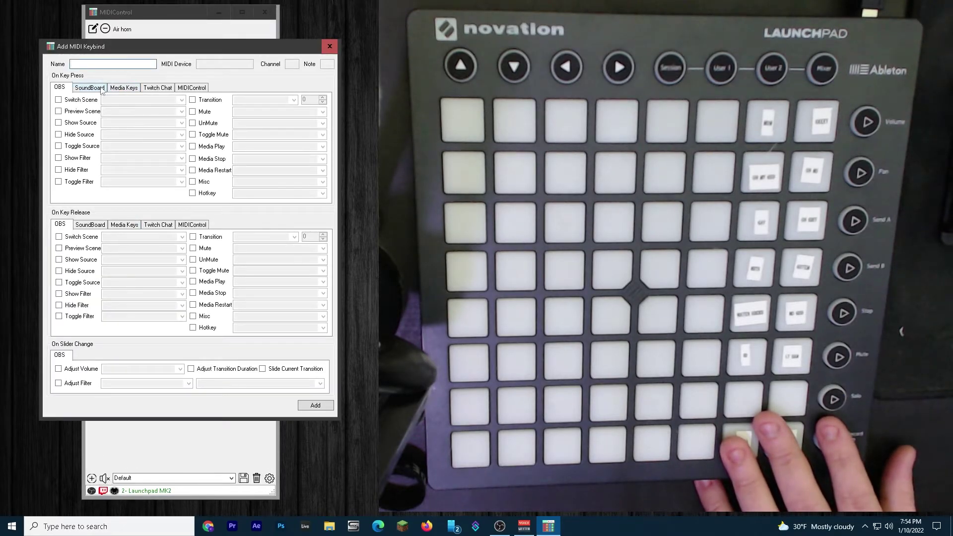
click(90, 87)
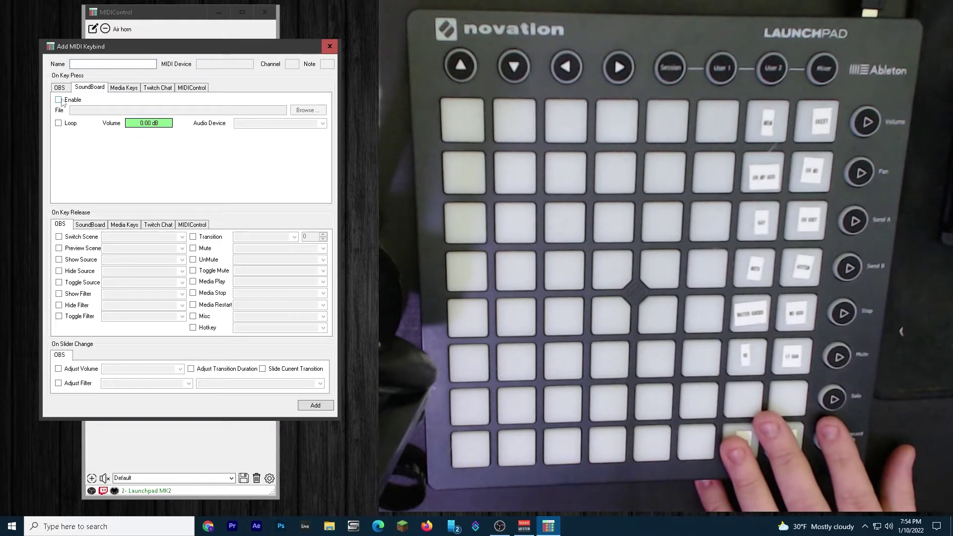
click(192, 87)
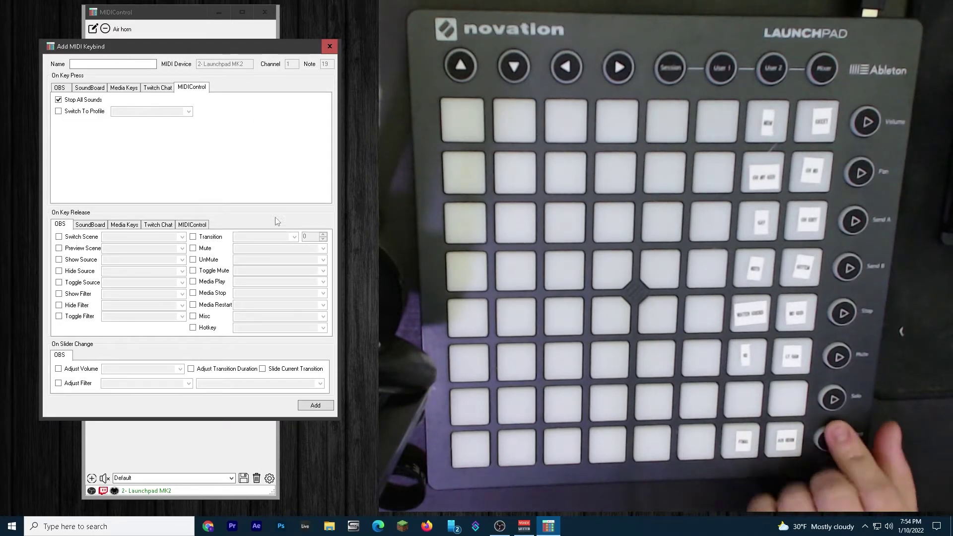
click(93, 60)
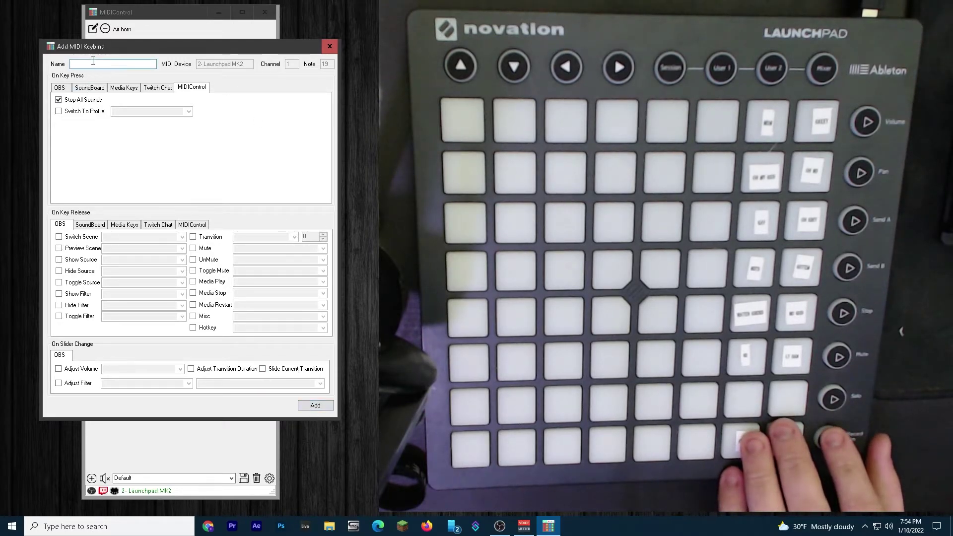
text(Sto)
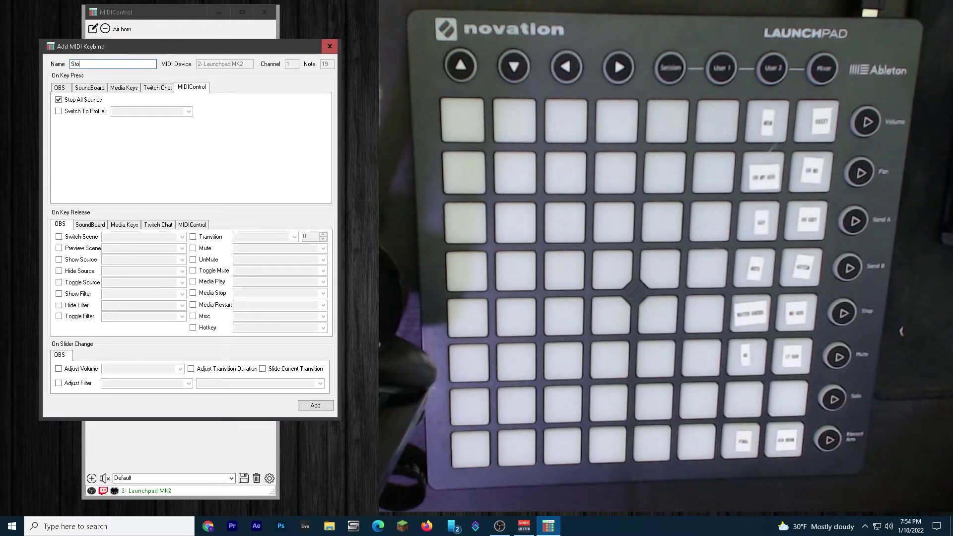
text(p)
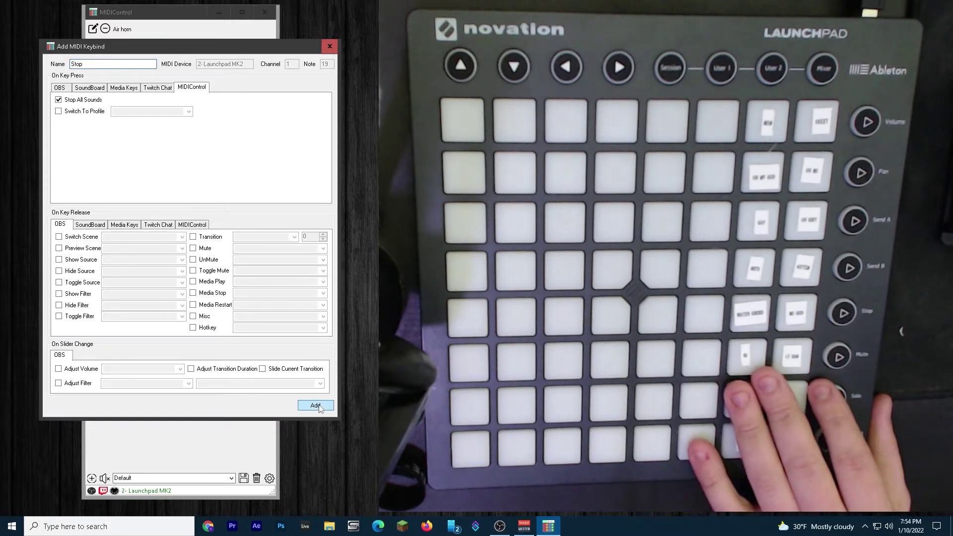
click(316, 406)
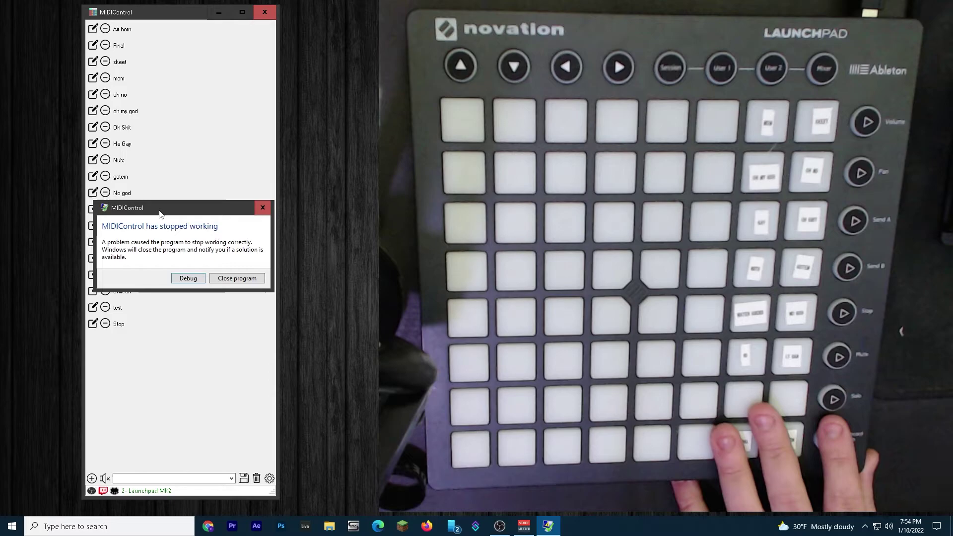
Step: Close the crashed program and relaunch MIDIControl by searching 'midi'
click(266, 211)
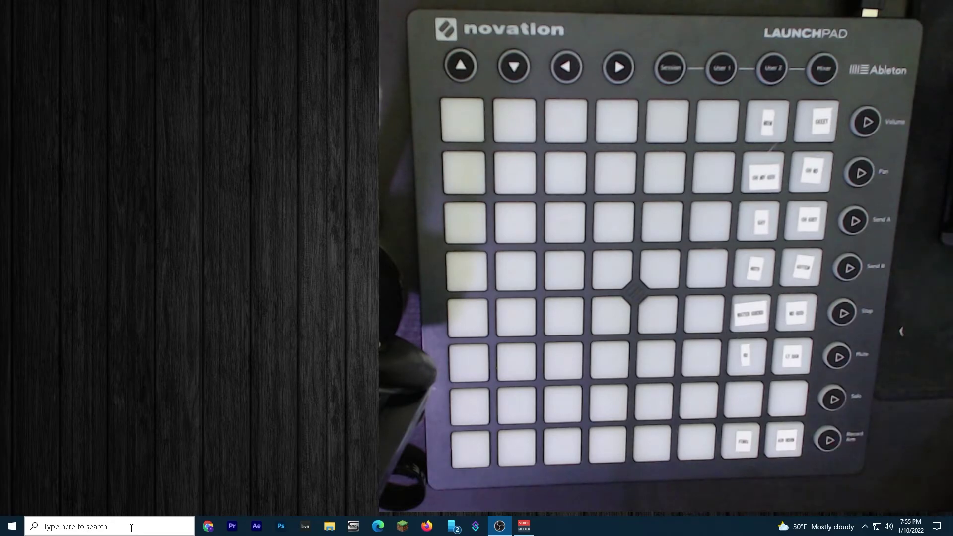
click(132, 527)
text(midi)
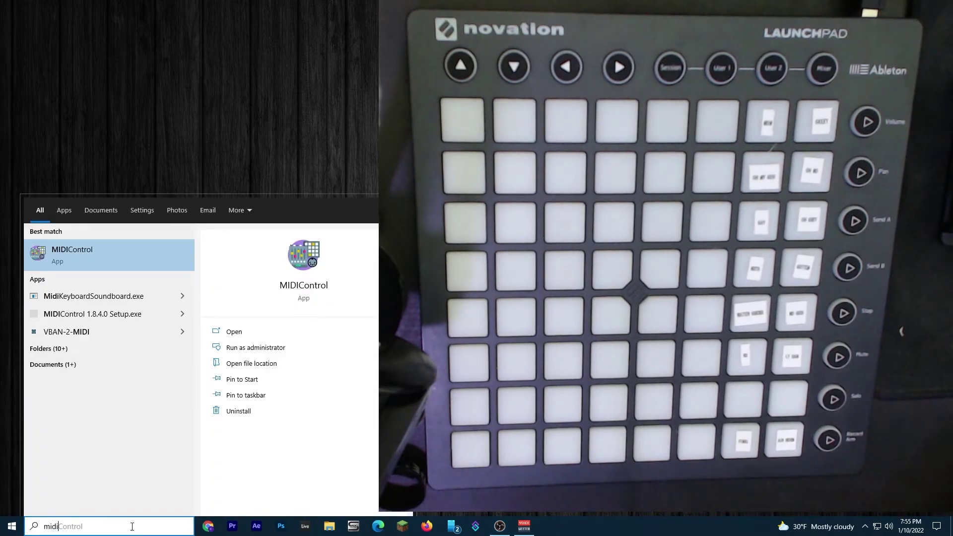
click(124, 245)
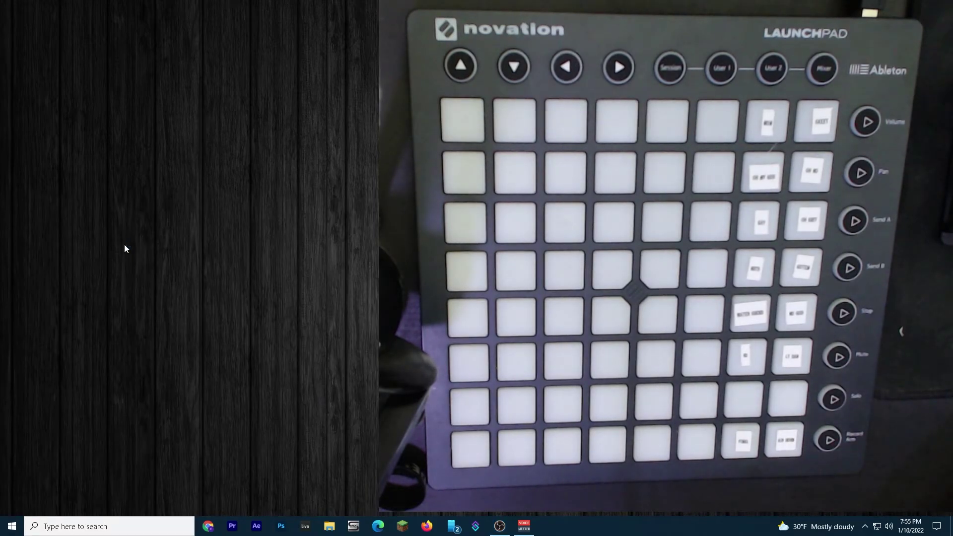
Step: Bring the MIDIControl window back up from the system tray
click(865, 527)
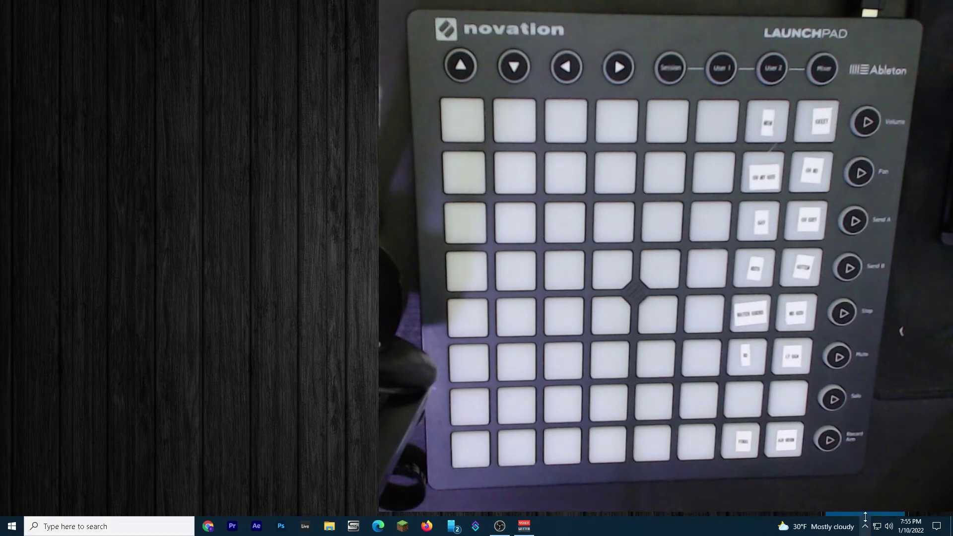
click(878, 513)
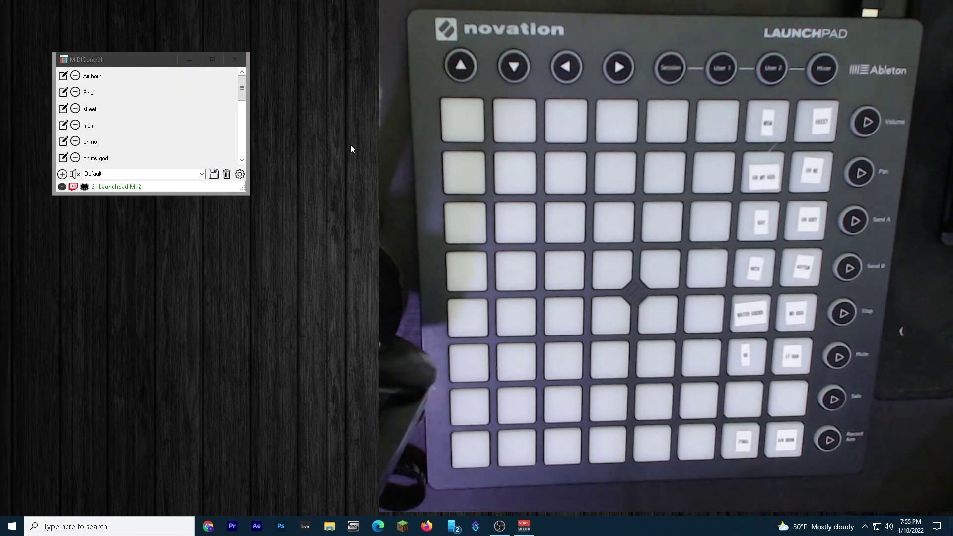
click(187, 60)
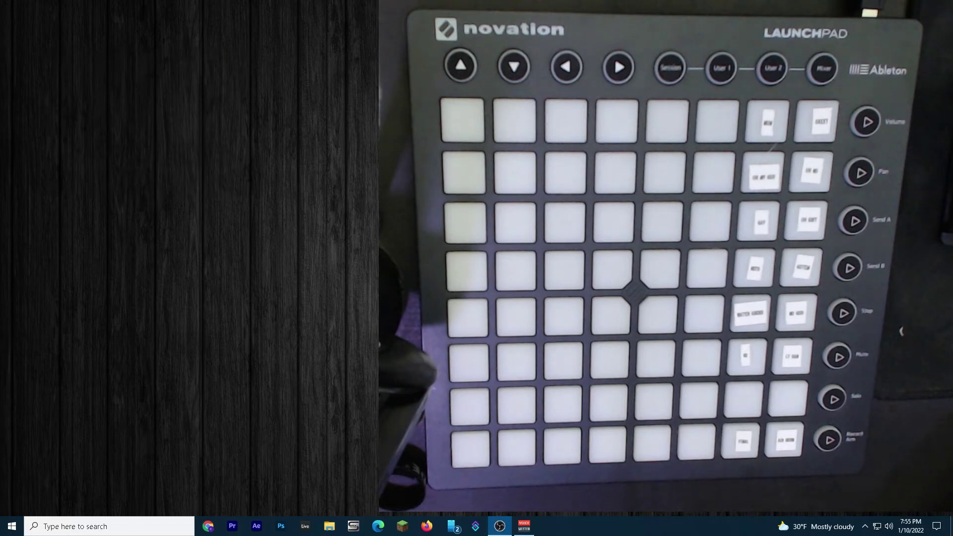
click(866, 529)
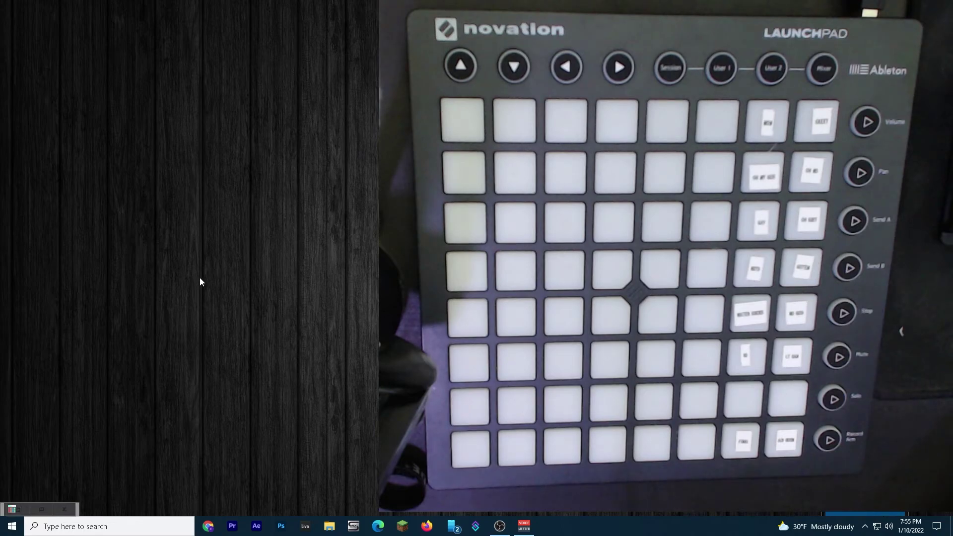
click(38, 509)
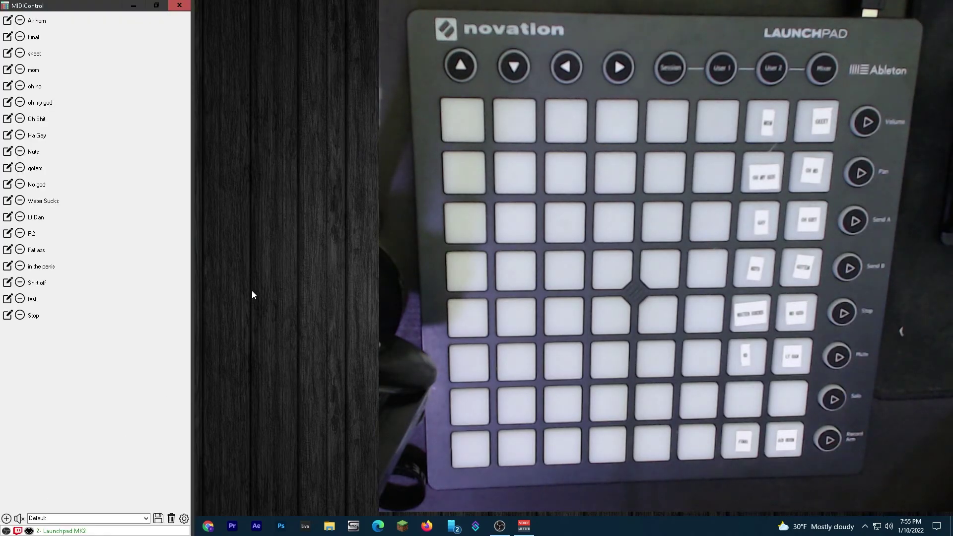